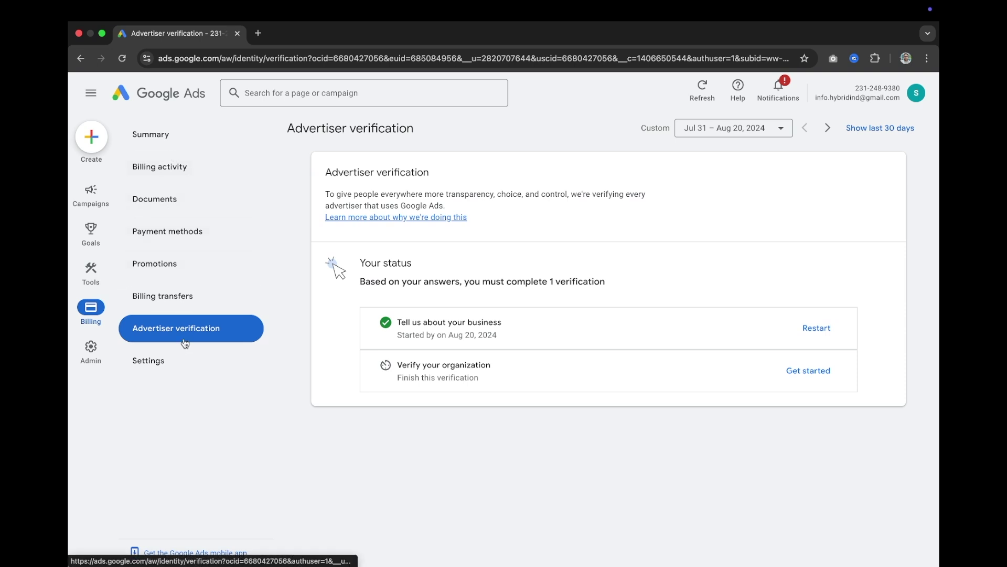
Step: Open the payer details in the billing settings
{"action": "left_click", "coordinate": [184, 362]}
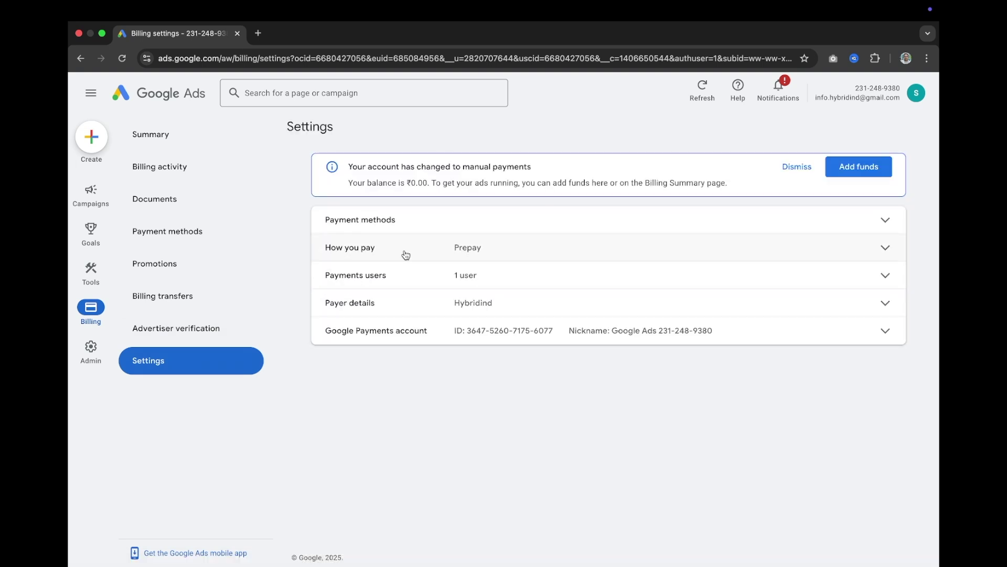
{"action": "left_click", "coordinate": [505, 303]}
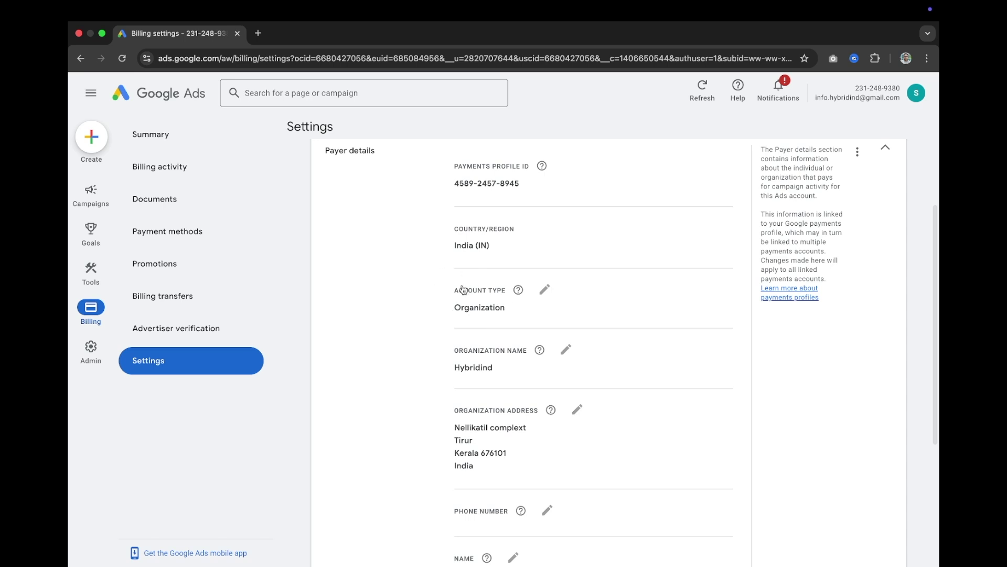
{"action": "scroll", "coordinate": [462, 341], "scroll_direction": "down", "scroll_amount": 2}
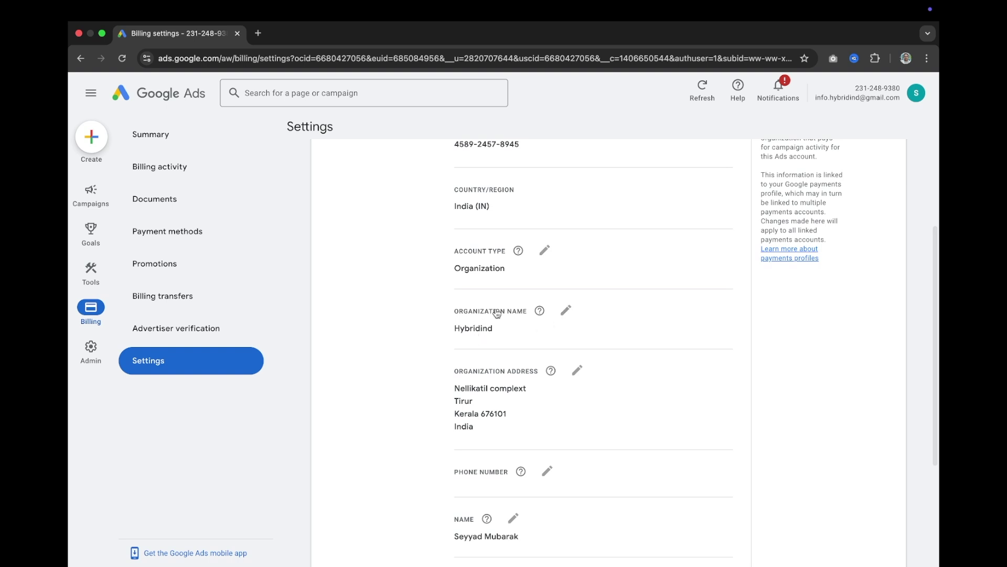
Step: Try to change the organization name in the payer details to Hybridind PVT and save it
{"action": "left_click", "coordinate": [567, 313]}
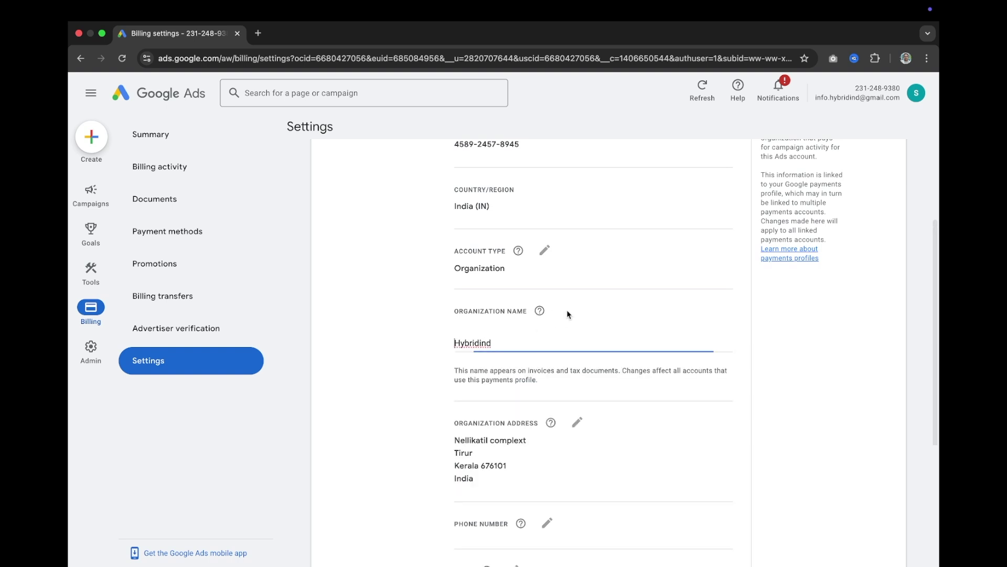
{"action": "left_click", "coordinate": [517, 338]}
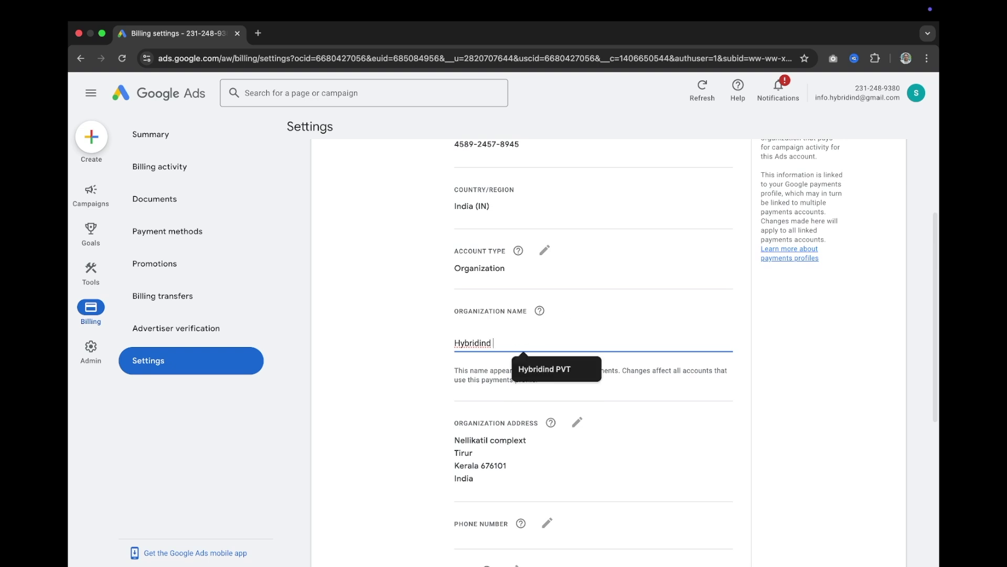
{"action": "type", "text": "PVT"}
{"action": "scroll", "coordinate": [608, 352], "scroll_direction": "down", "scroll_amount": 6}
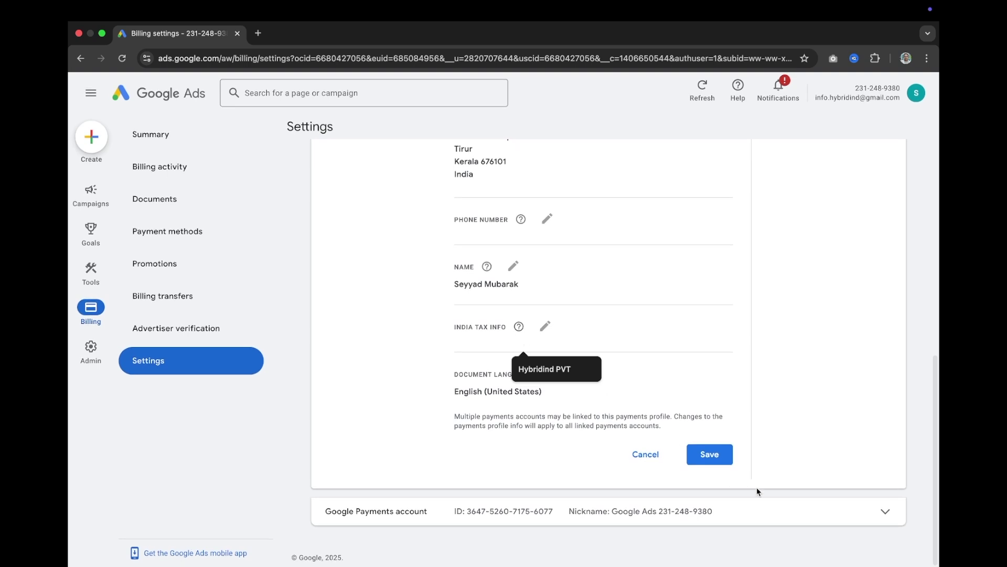
{"action": "left_click", "coordinate": [722, 458]}
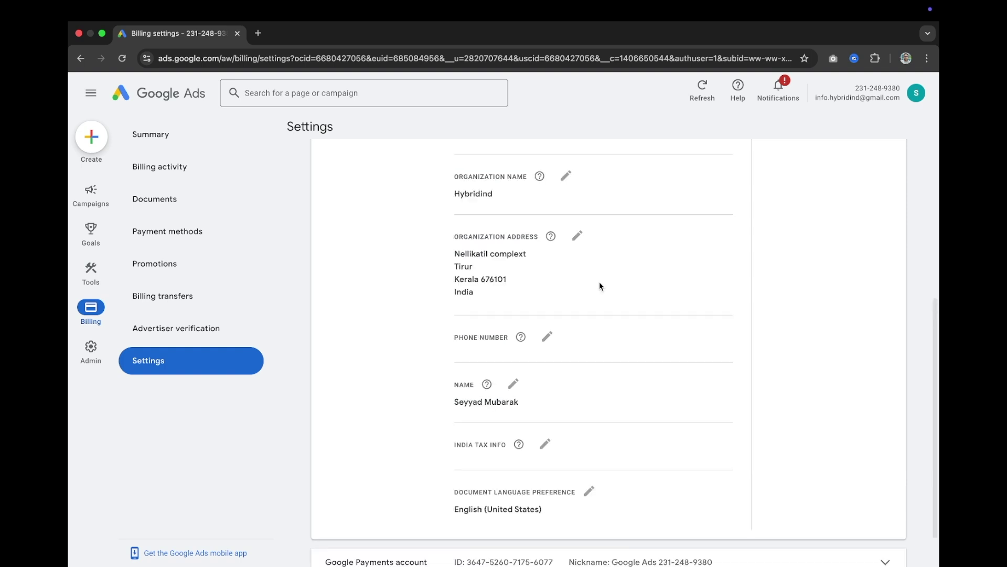
Step: Start changing the account type to Individual, giving "Wrong account type selected at signup" as the reason
{"action": "scroll", "coordinate": [601, 286], "scroll_direction": "up", "scroll_amount": 3}
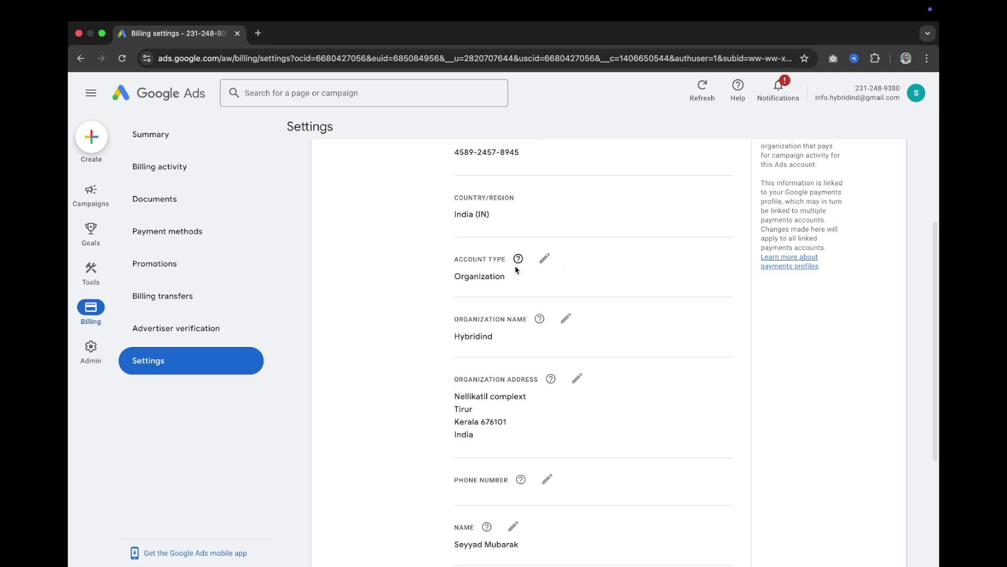
{"action": "left_click", "coordinate": [545, 259]}
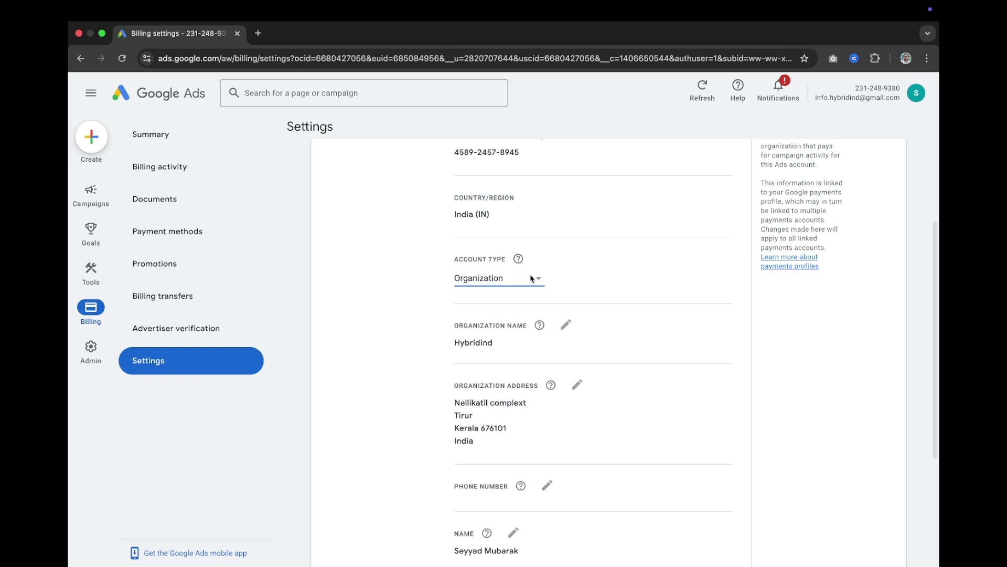
{"action": "left_click", "coordinate": [532, 279]}
{"action": "left_click", "coordinate": [513, 266]}
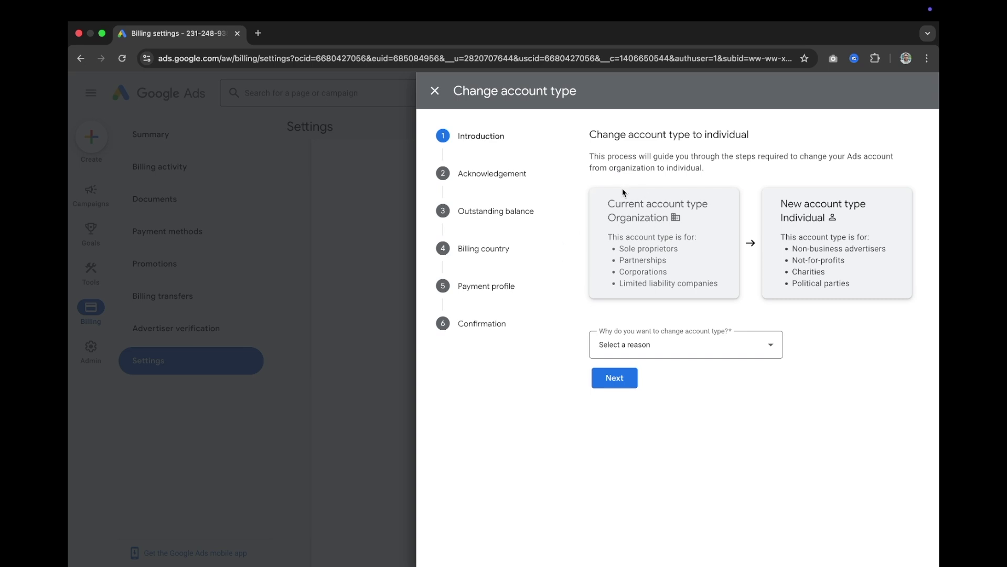
{"action": "left_click", "coordinate": [650, 350]}
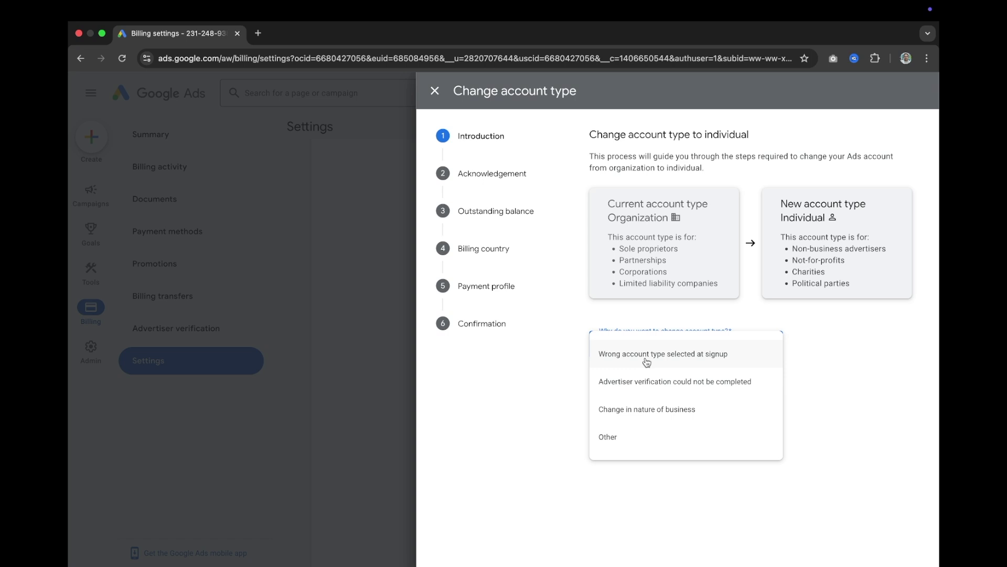
{"action": "left_click", "coordinate": [647, 361]}
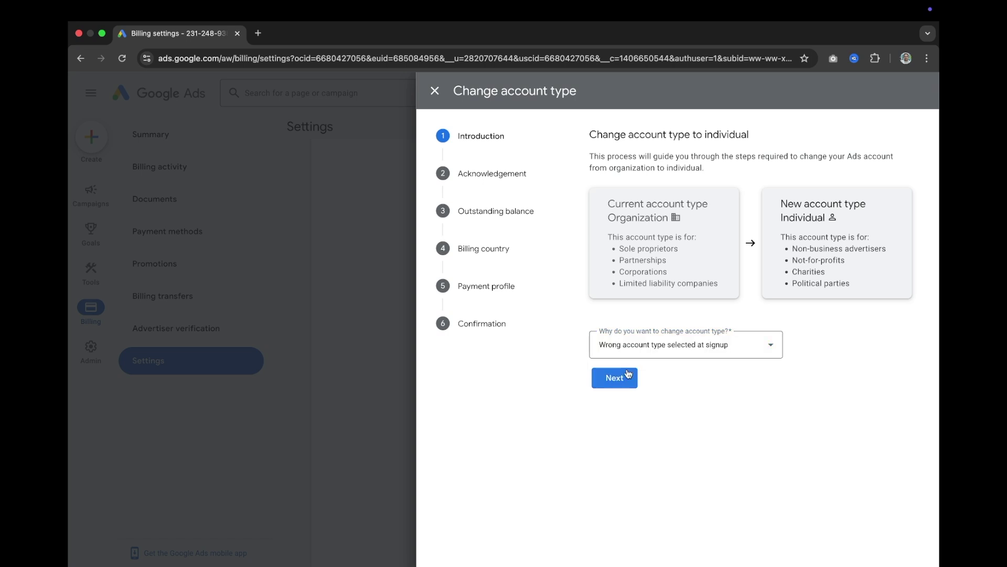
{"action": "left_click", "coordinate": [624, 374]}
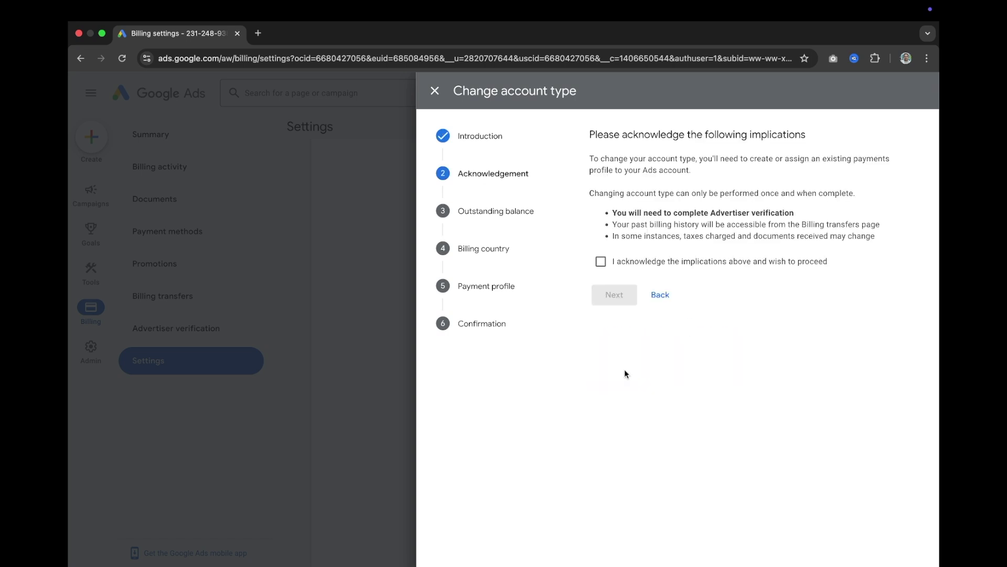
Step: Acknowledge the implications of the account type change and continue with India as the billing country
{"action": "left_click", "coordinate": [602, 266]}
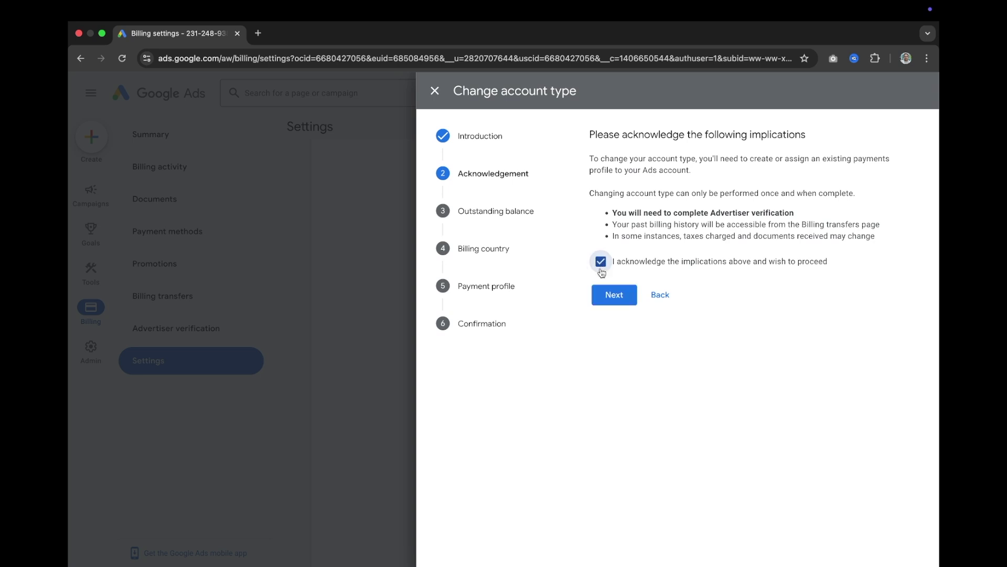
{"action": "left_click", "coordinate": [618, 295]}
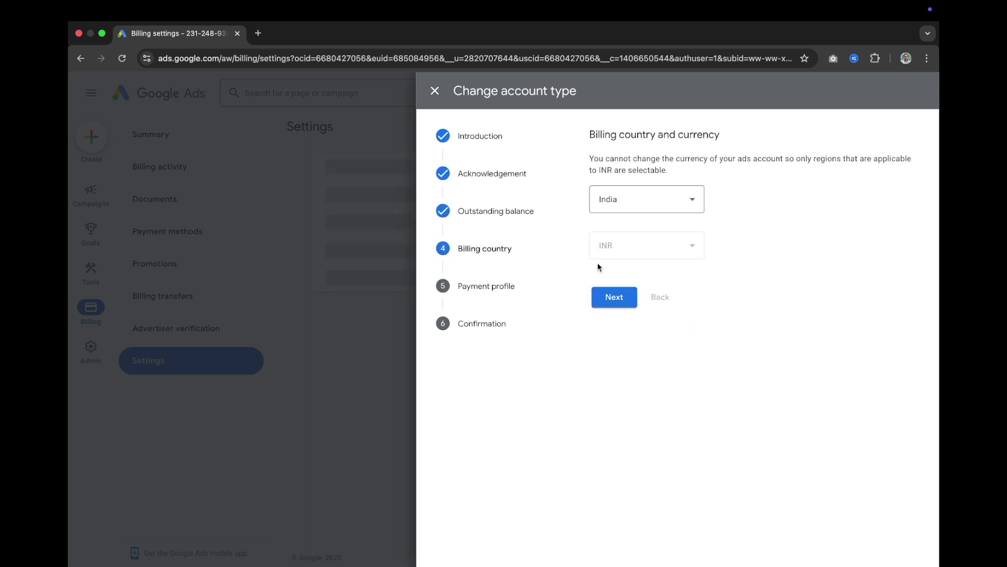
{"action": "left_click", "coordinate": [604, 300]}
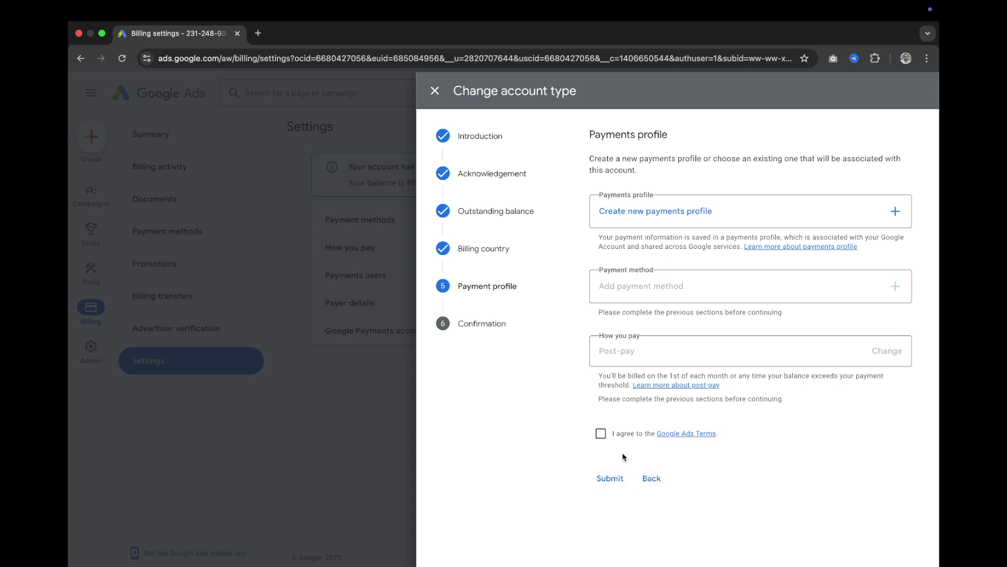
Step: Create a new individual payments profile with the legal name, street address, city, postal code and state filled in
{"action": "left_click", "coordinate": [601, 434]}
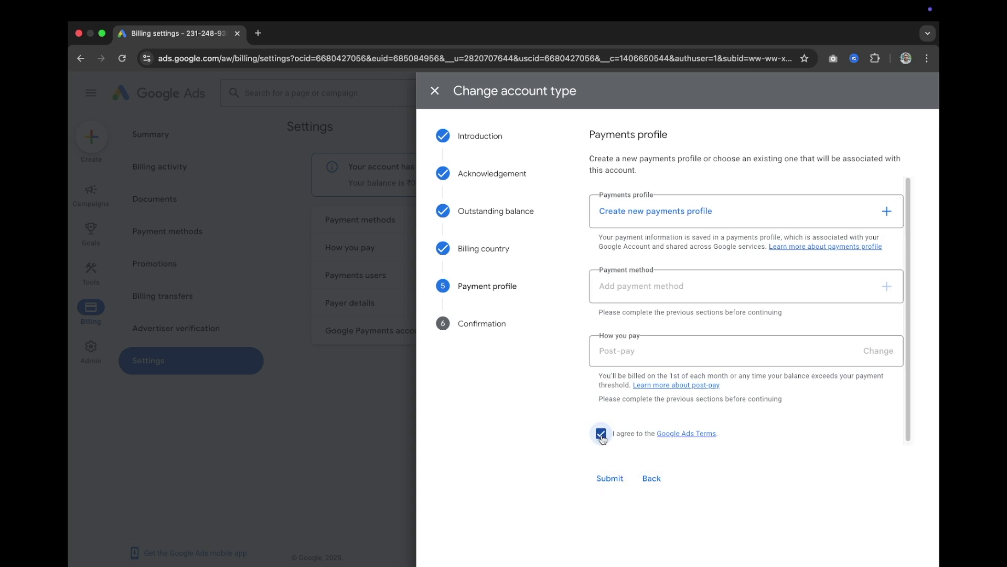
{"action": "left_click", "coordinate": [609, 479]}
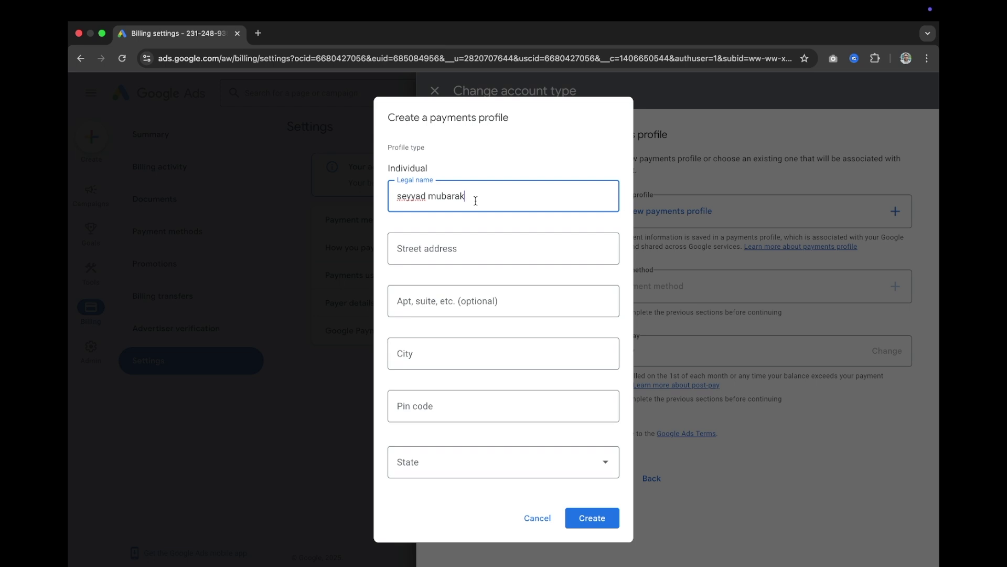
{"action": "left_click", "coordinate": [467, 240]}
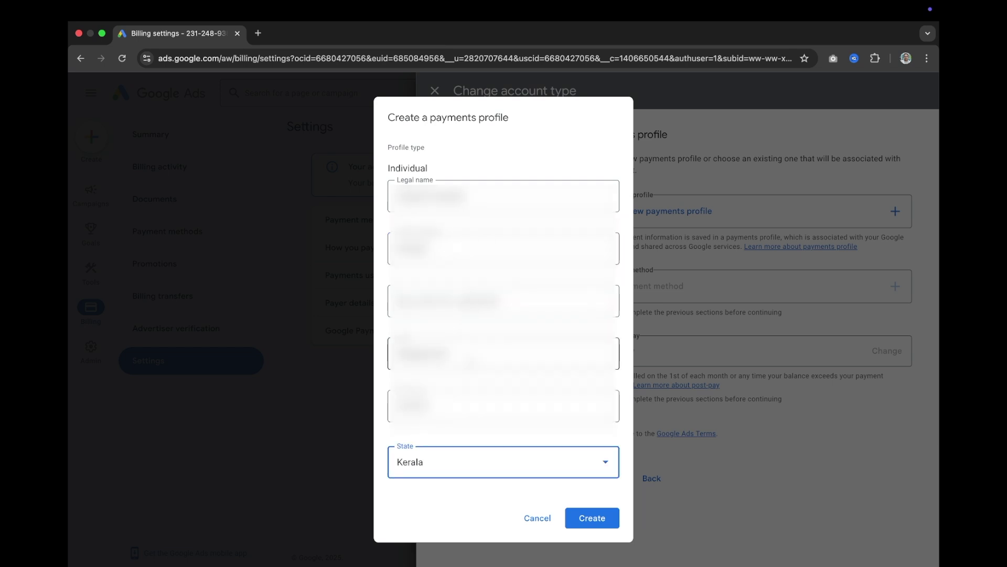
{"action": "left_click", "coordinate": [599, 520]}
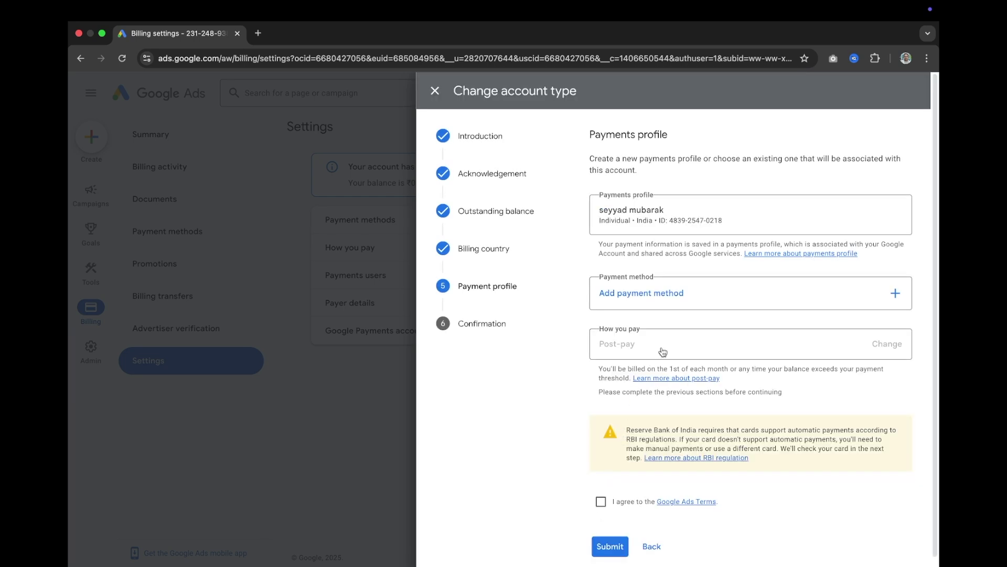
Step: Choose NetBanking as the payment method and set the prepay amount to ₹500
{"action": "left_click", "coordinate": [680, 295]}
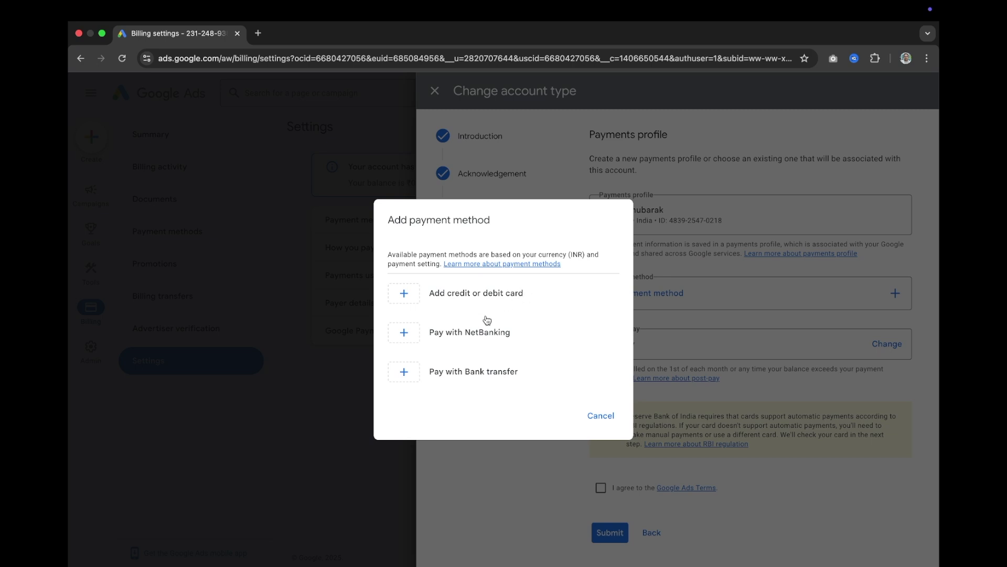
{"action": "left_click", "coordinate": [480, 338]}
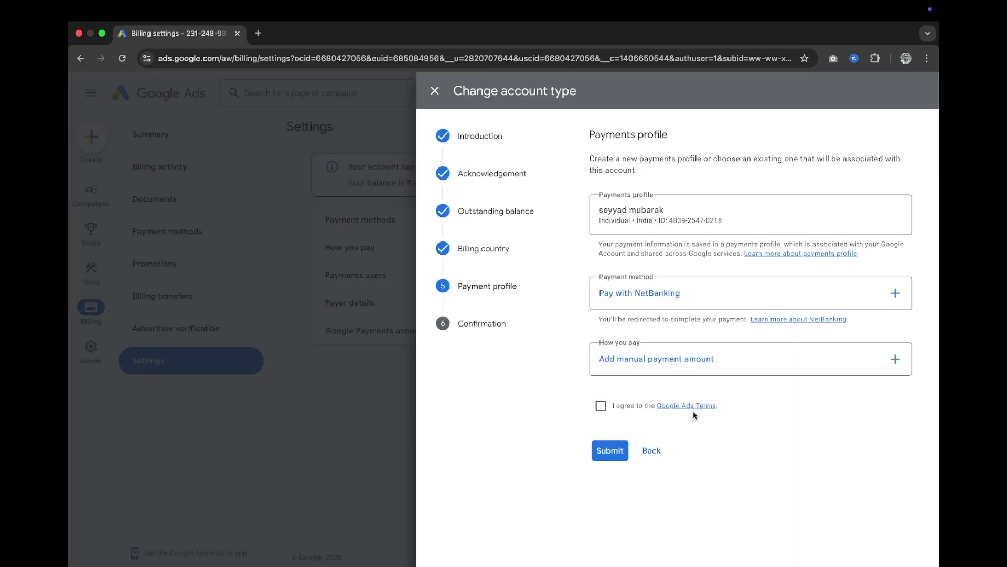
{"action": "left_click", "coordinate": [671, 350]}
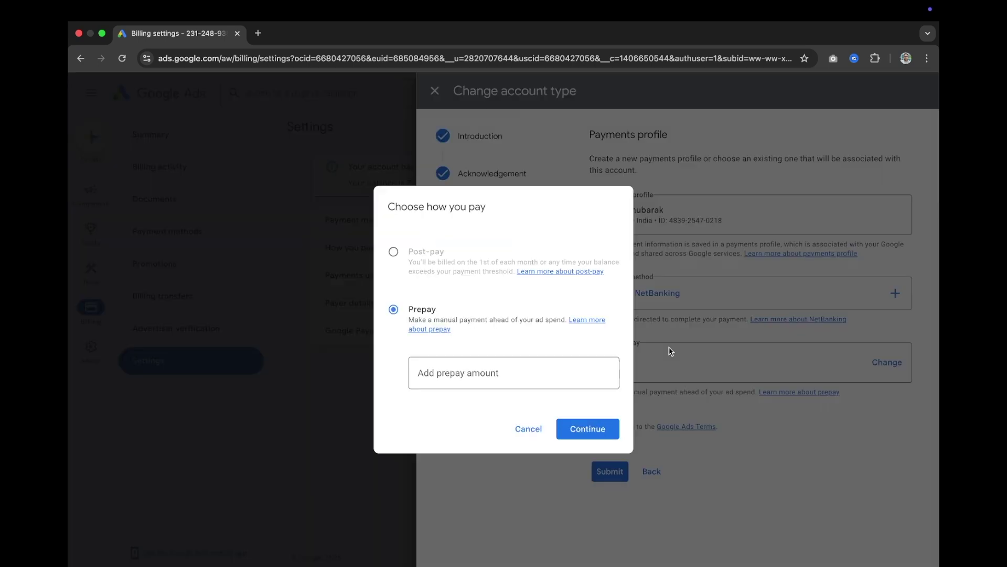
{"action": "left_click", "coordinate": [537, 358]}
{"action": "type", "text": "500"}
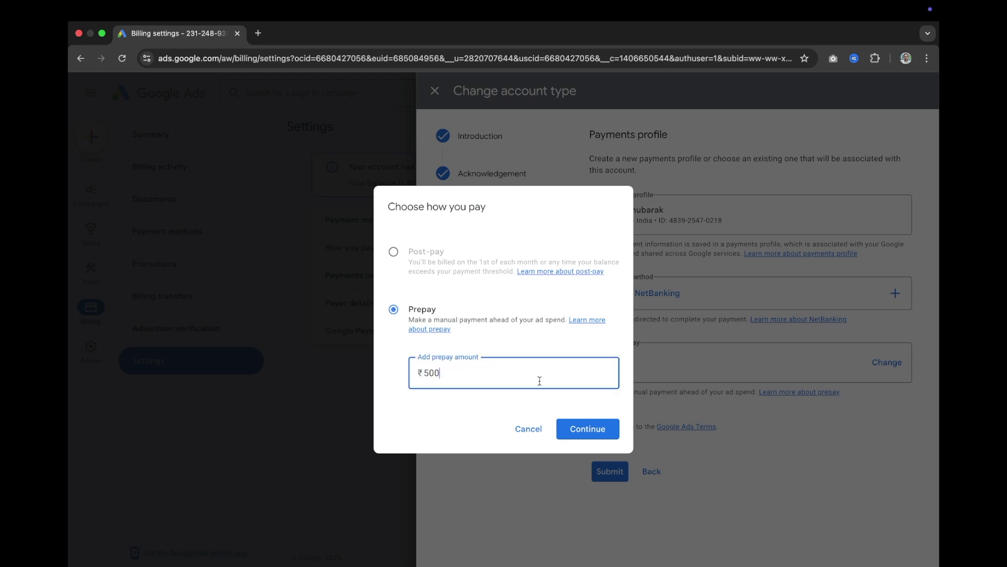
{"action": "left_click", "coordinate": [590, 427]}
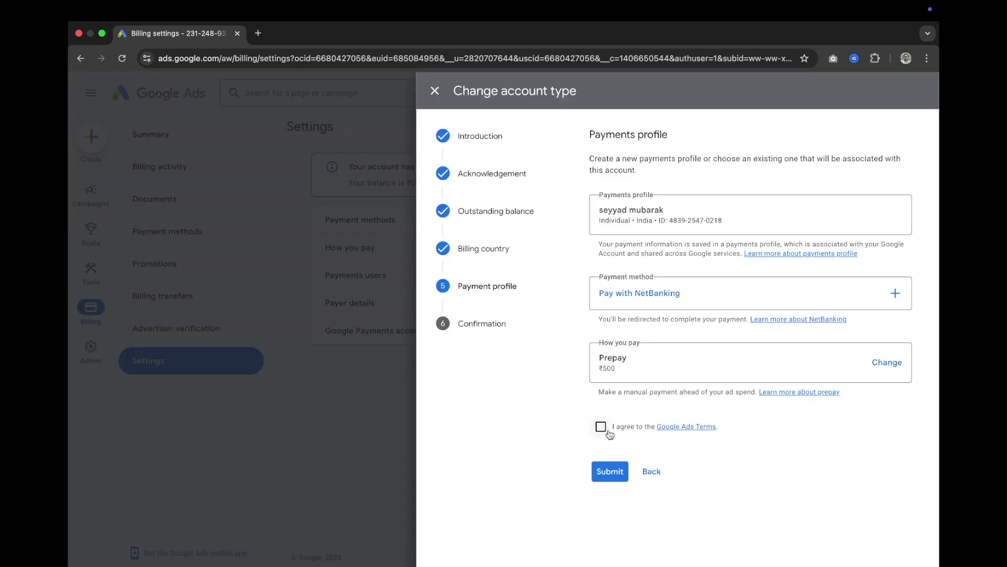
Step: Agree to the Google Ads Terms and submit the account type change, closing the bank payment page without paying
{"action": "left_click", "coordinate": [601, 427]}
{"action": "left_click", "coordinate": [604, 475]}
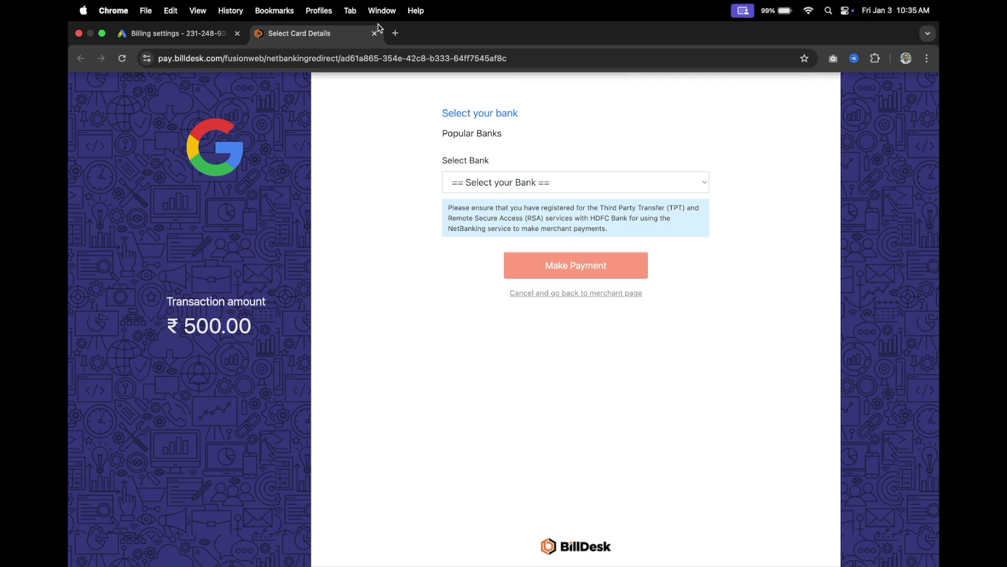
{"action": "left_click", "coordinate": [375, 33]}
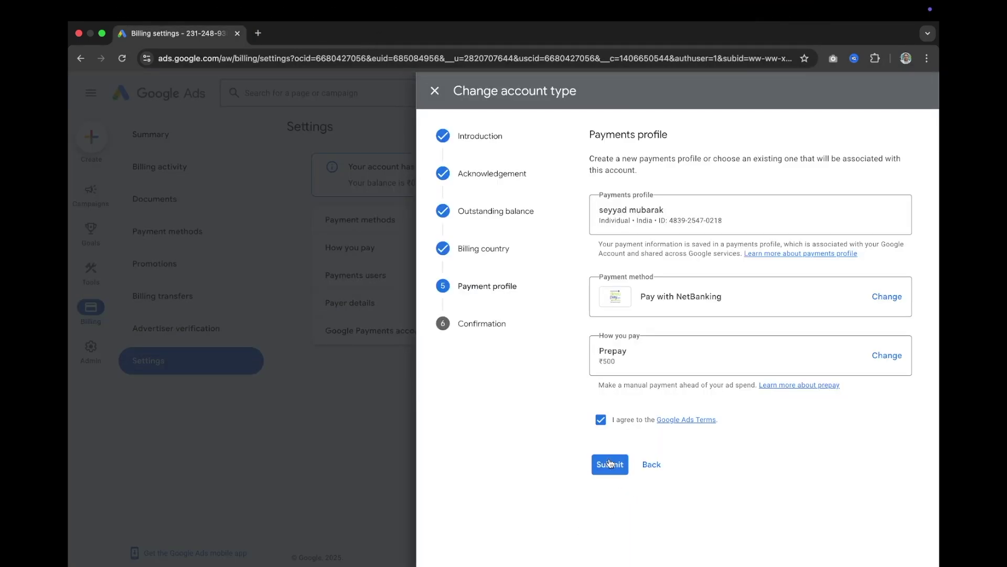
Step: Reload the billing settings and check the account type in the payer details
{"action": "left_click", "coordinate": [122, 59]}
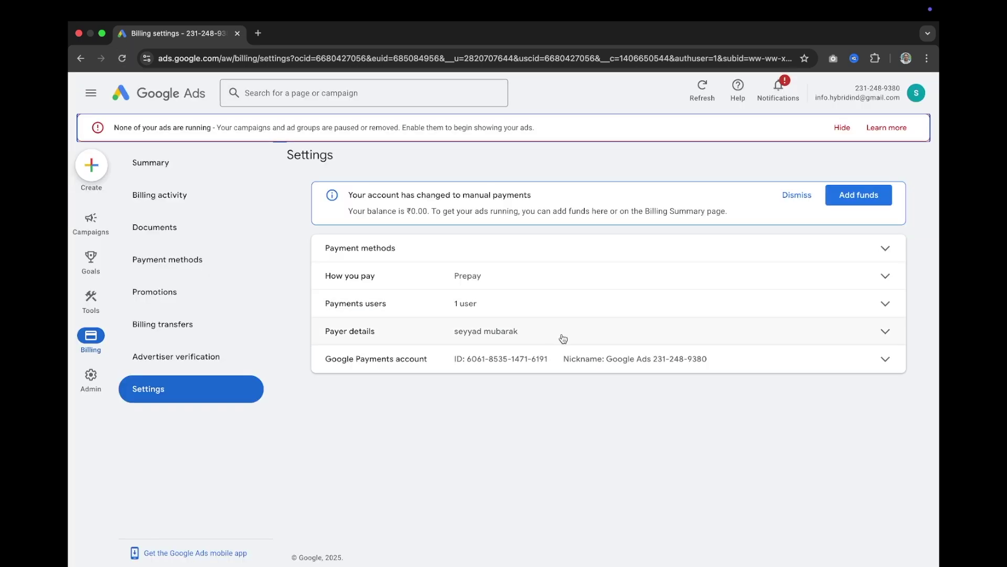
{"action": "left_click", "coordinate": [562, 337]}
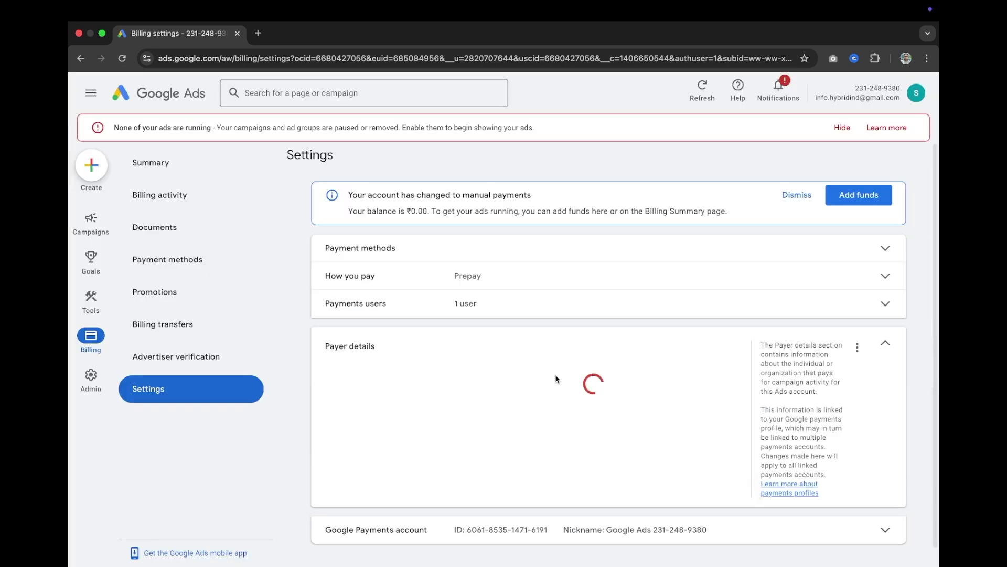
{"action": "scroll", "coordinate": [549, 418], "scroll_direction": "down", "scroll_amount": 3}
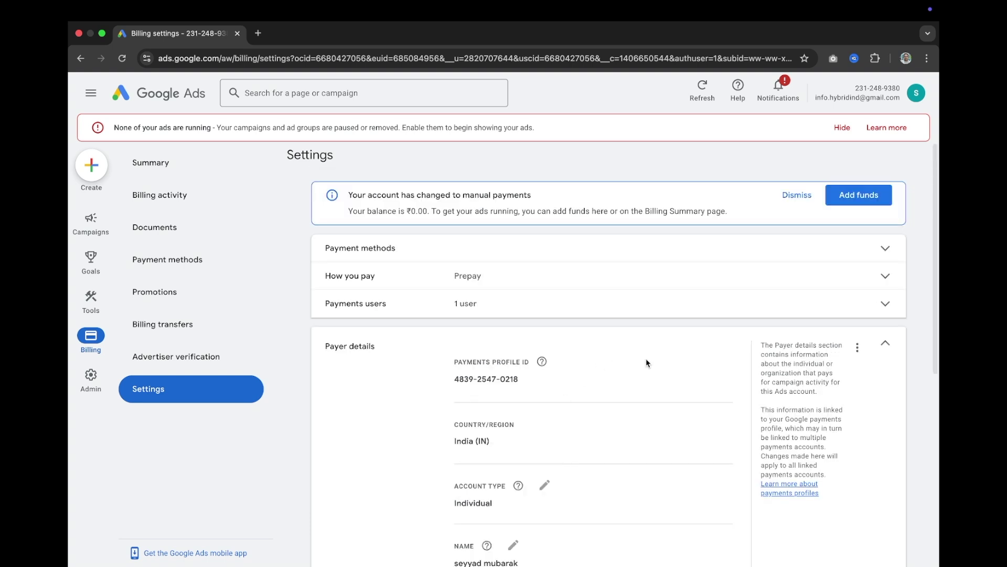
{"action": "left_click", "coordinate": [682, 344]}
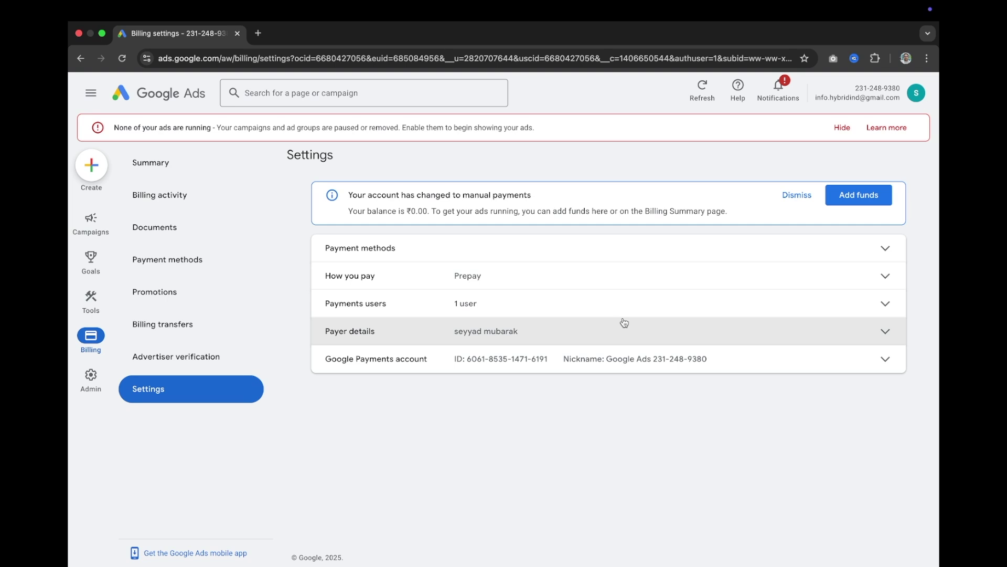
Step: Start advertiser verification and save the answers that the organization is not an advertising agency and pays Google Ads directly
{"action": "left_click", "coordinate": [205, 357]}
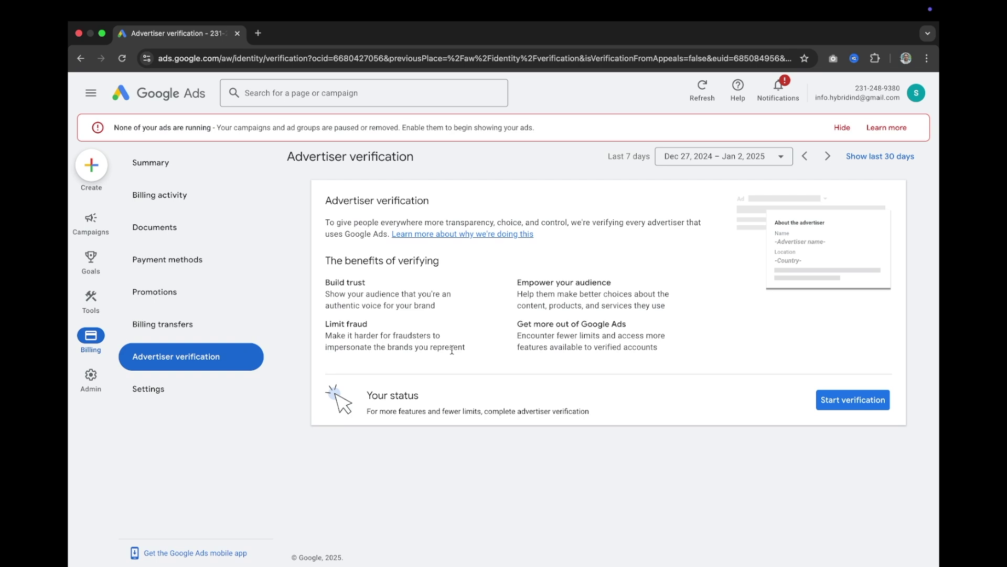
{"action": "left_click", "coordinate": [854, 404]}
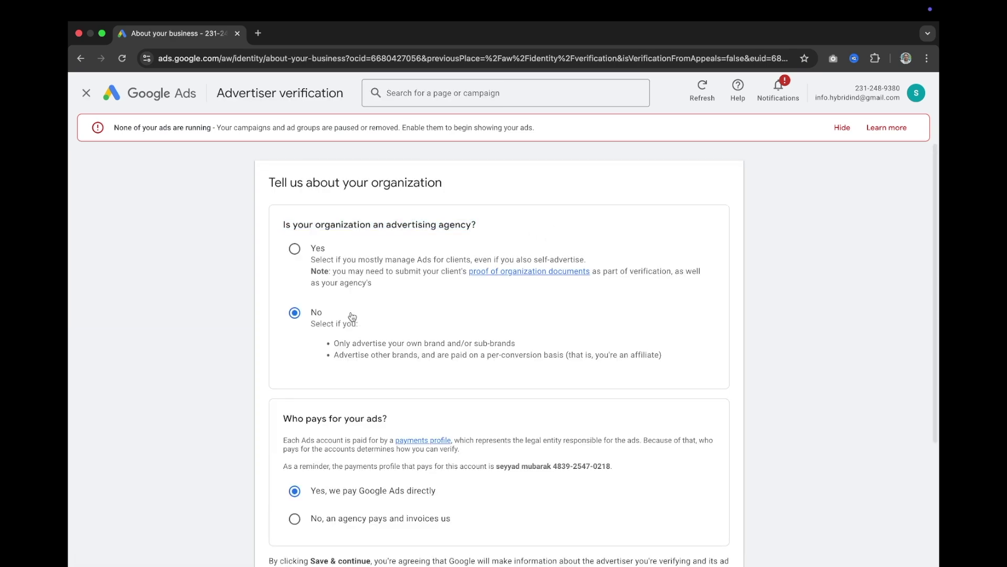
{"action": "scroll", "coordinate": [353, 317], "scroll_direction": "down", "scroll_amount": 5}
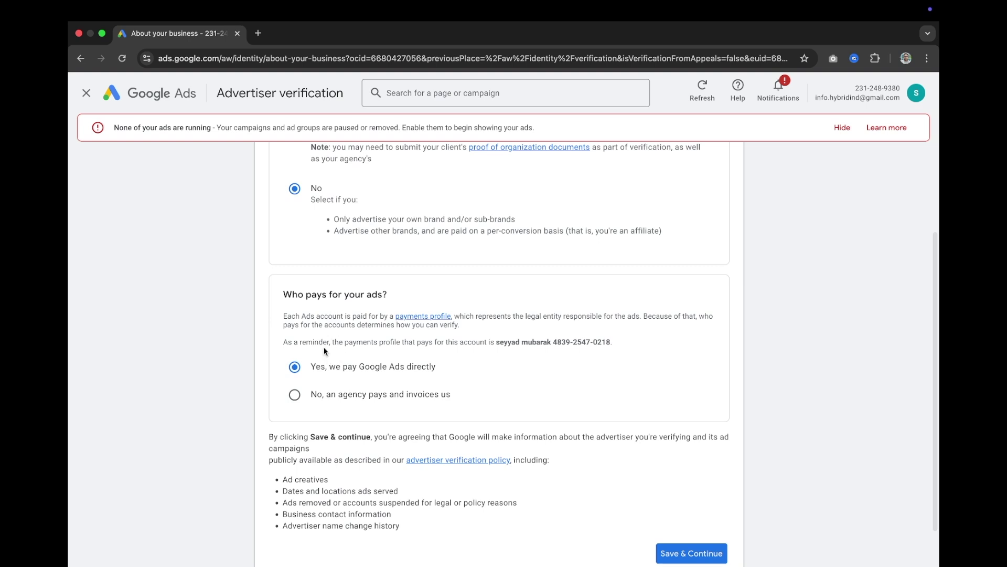
{"action": "scroll", "coordinate": [322, 372], "scroll_direction": "down", "scroll_amount": 2}
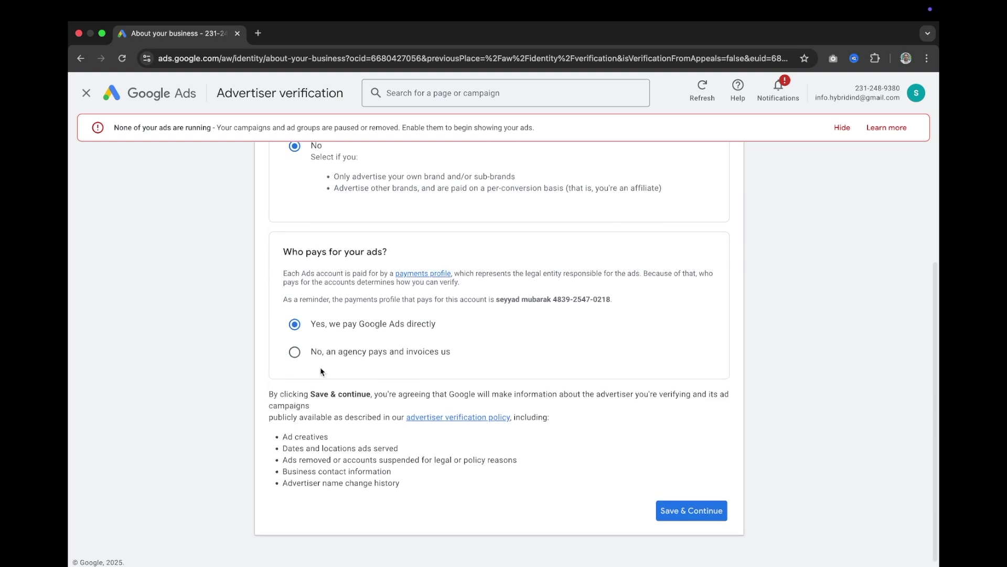
{"action": "left_click", "coordinate": [700, 499]}
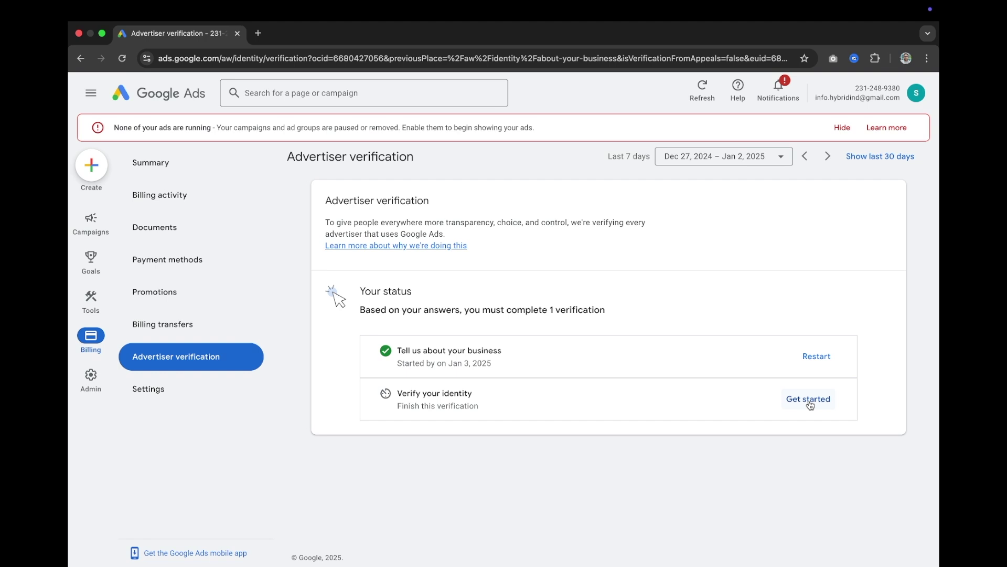
Step: Start the identity verification and fill in the advertiser's legal name from the autofill suggestion
{"action": "left_click", "coordinate": [809, 400]}
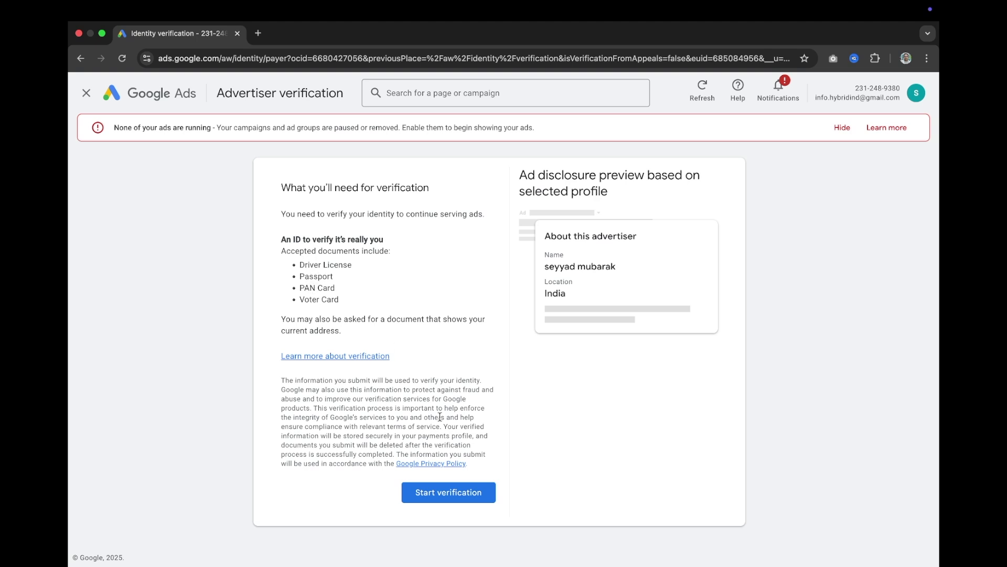
{"action": "left_click", "coordinate": [454, 490]}
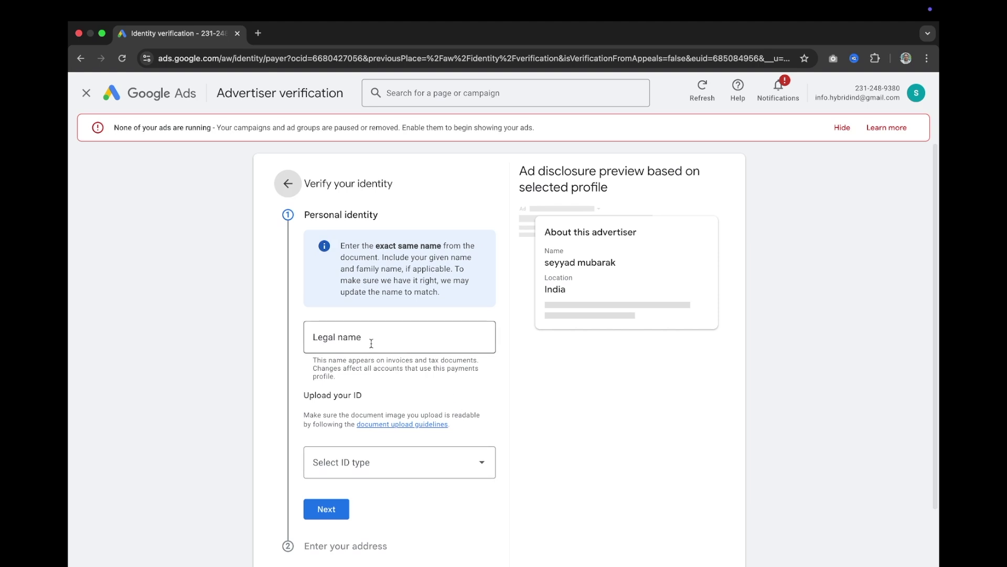
{"action": "left_click", "coordinate": [371, 343]}
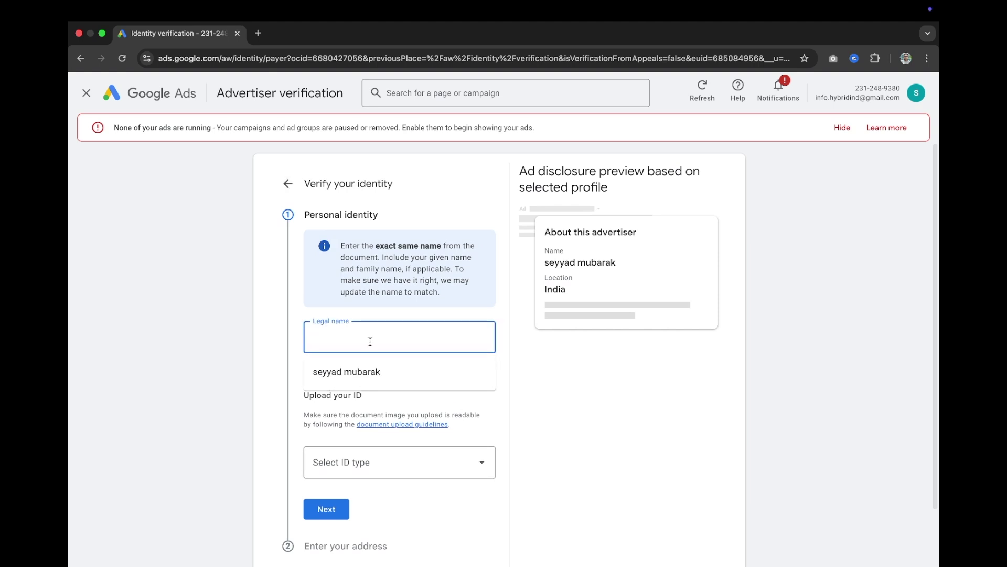
{"action": "scroll", "coordinate": [370, 342], "scroll_direction": "down", "scroll_amount": 3}
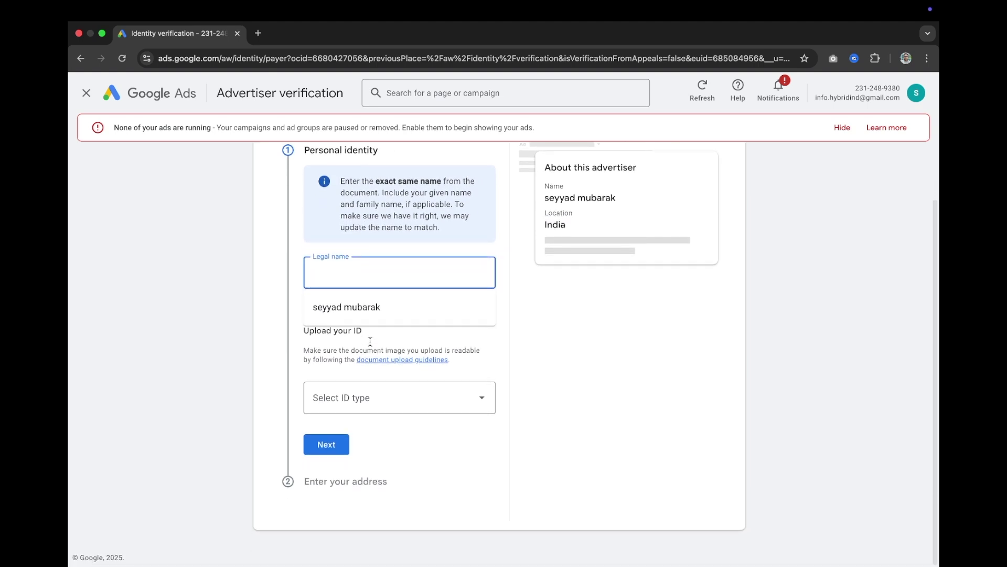
{"action": "left_click", "coordinate": [367, 304]}
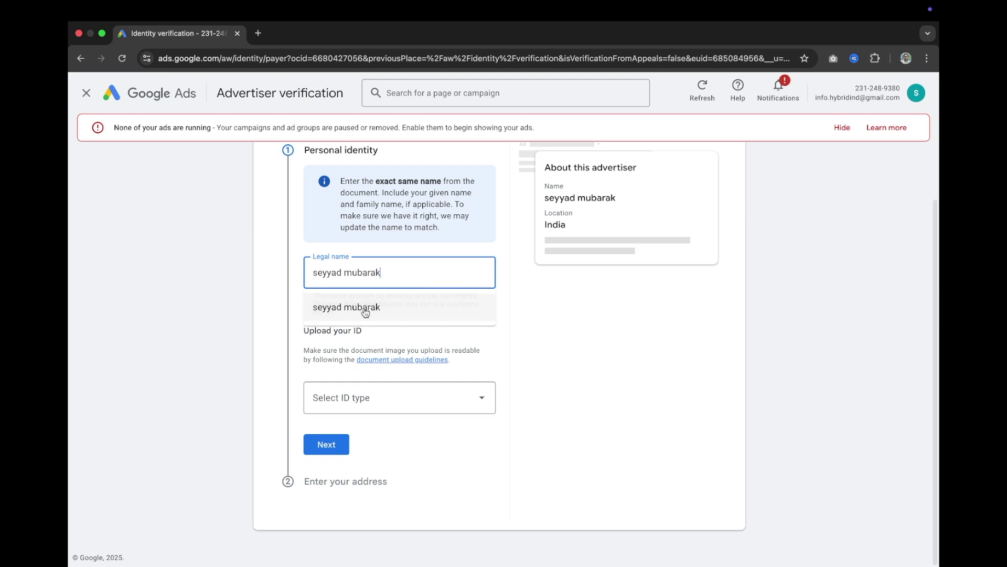
Step: Choose Driver License as the ID type and review the upload fields for the front and back of the ID
{"action": "left_click", "coordinate": [386, 397]}
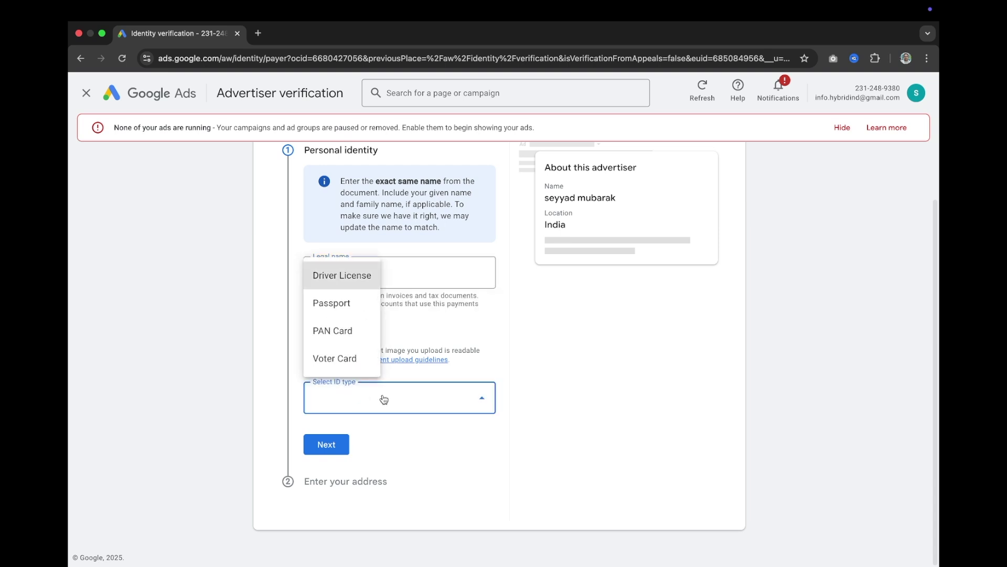
{"action": "left_click", "coordinate": [353, 278]}
{"action": "left_click", "coordinate": [362, 401]}
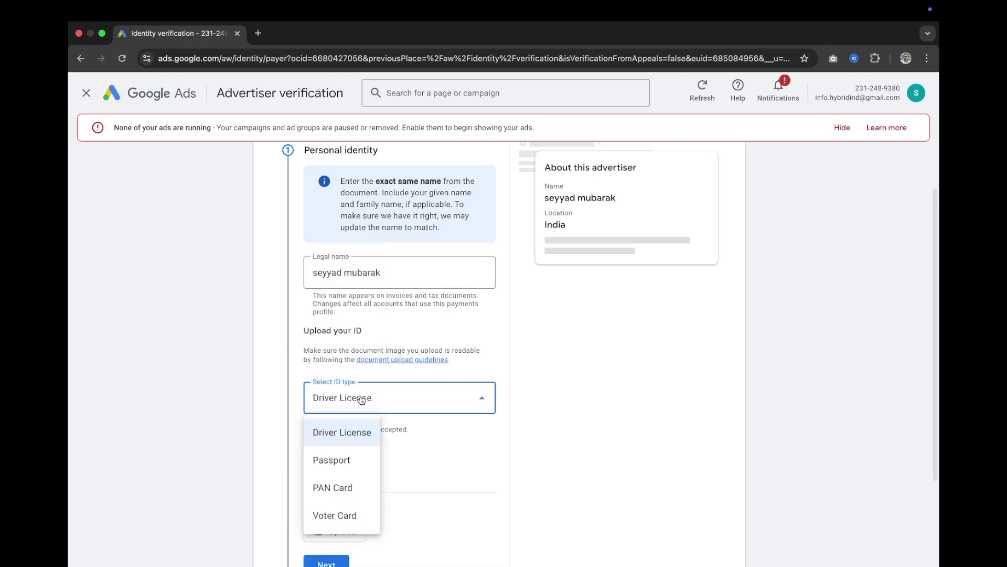
{"action": "left_click", "coordinate": [470, 370]}
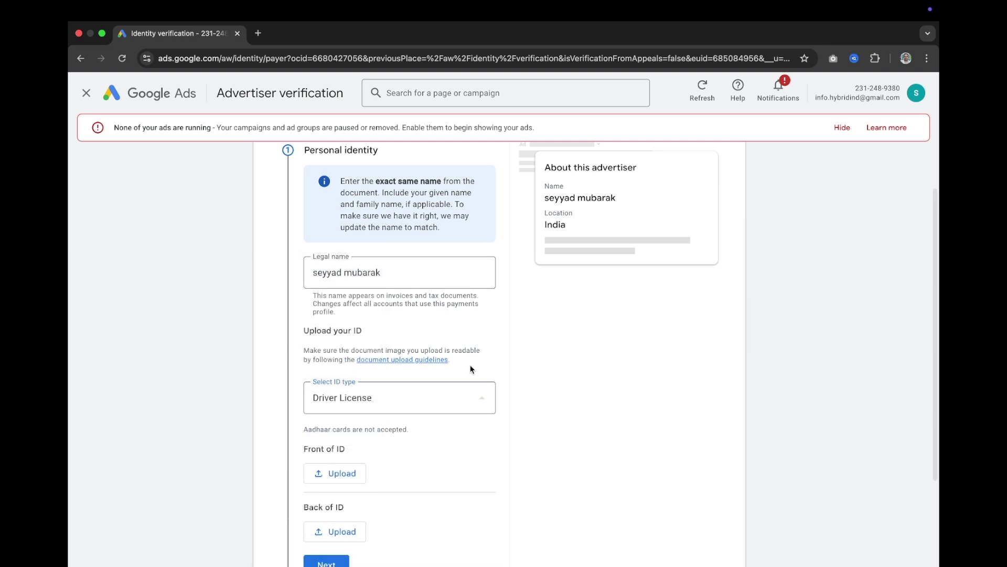
{"action": "scroll", "coordinate": [470, 370], "scroll_direction": "down", "scroll_amount": 2}
{"action": "scroll", "coordinate": [470, 369], "scroll_direction": "down", "scroll_amount": 1}
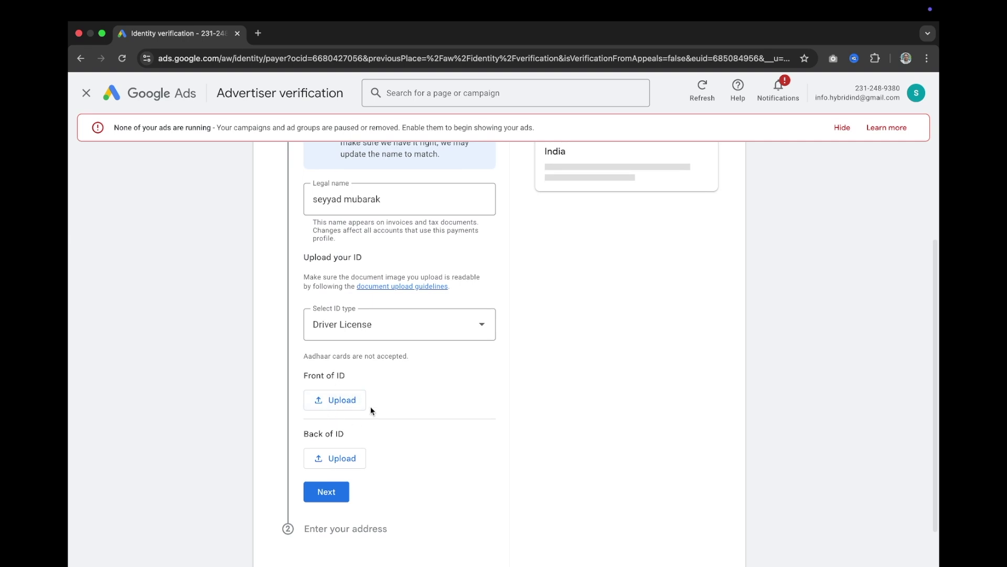
{"action": "scroll", "coordinate": [371, 409], "scroll_direction": "down", "scroll_amount": 2}
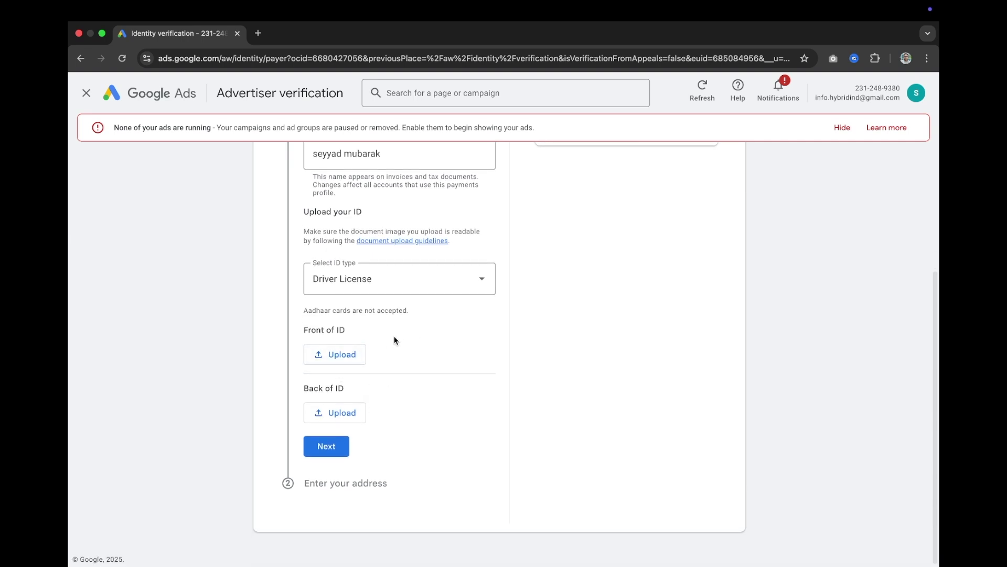
{"action": "scroll", "coordinate": [374, 417], "scroll_direction": "down", "scroll_amount": 1}
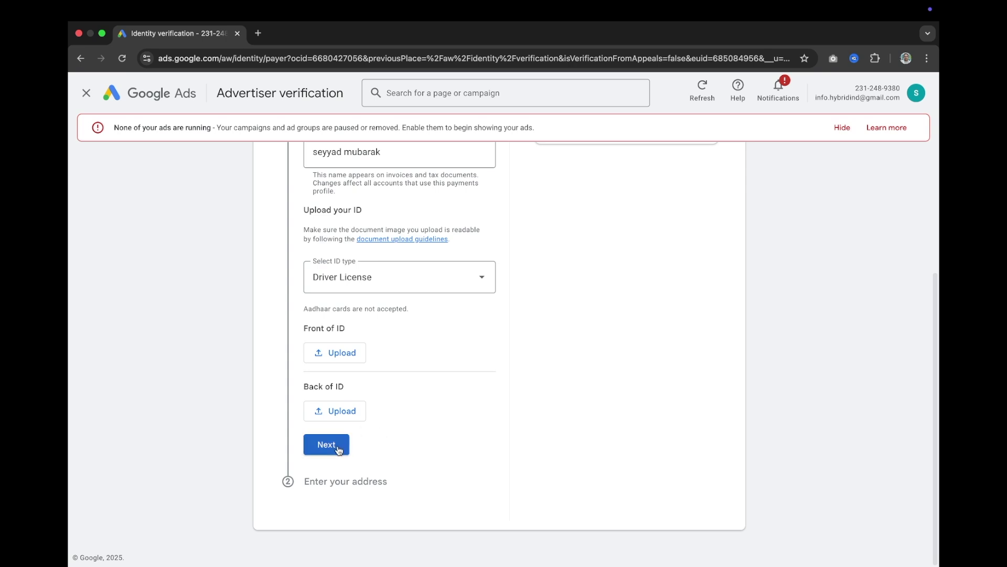
{"action": "scroll", "coordinate": [378, 459], "scroll_direction": "up", "scroll_amount": 5}
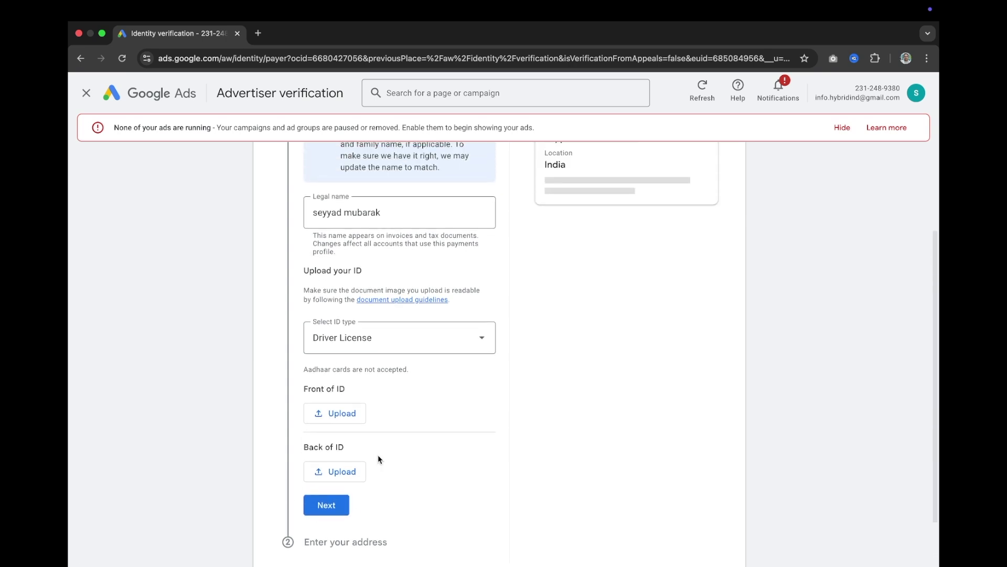
{"action": "scroll", "coordinate": [377, 454], "scroll_direction": "down", "scroll_amount": 5}
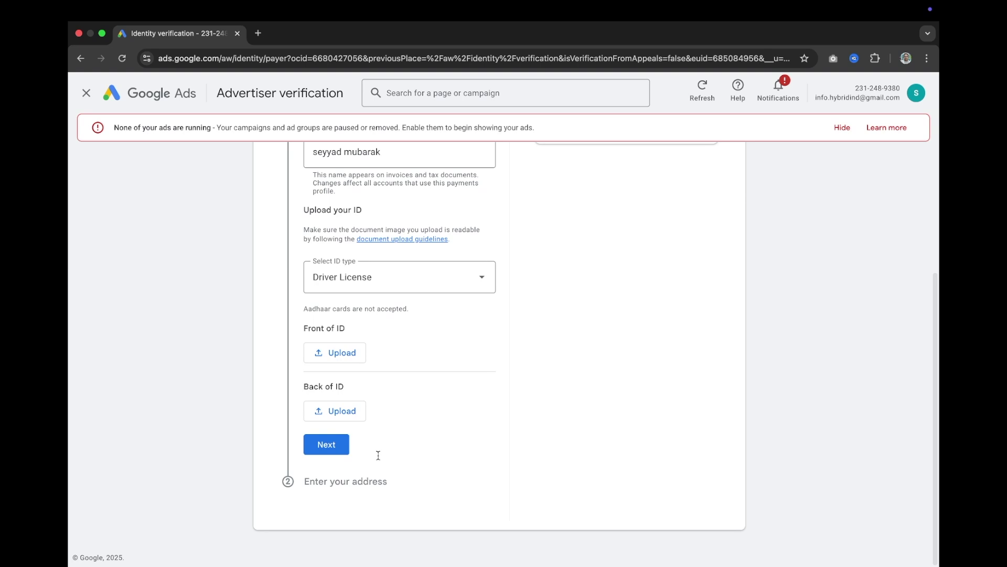